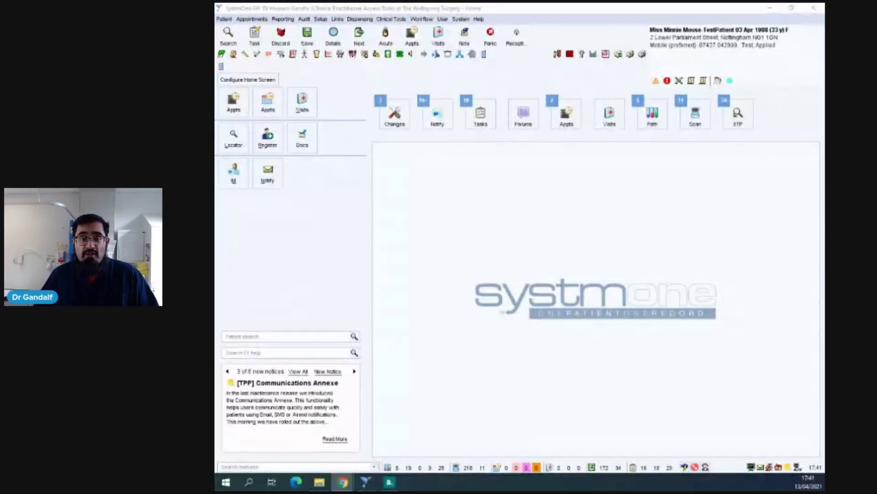
# Step: Open Staff & Organisation Setup from the Setup > Users & Policy menu
pyautogui.click(337, 232)
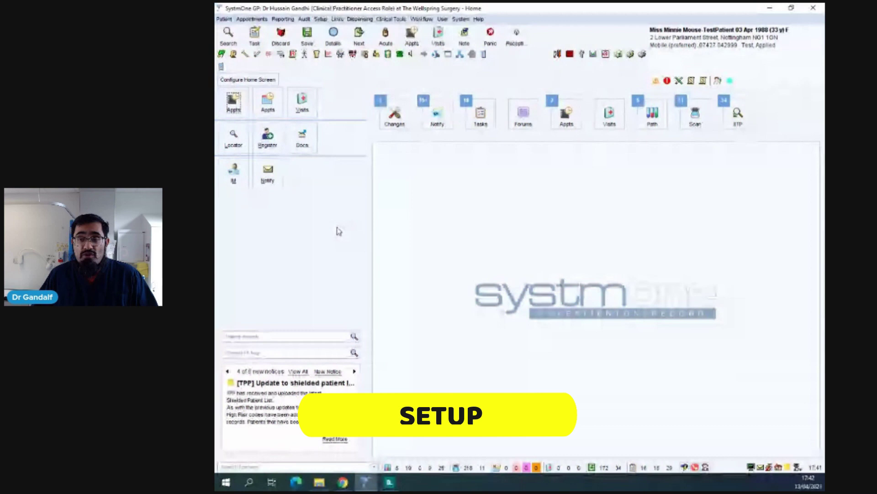
pyautogui.click(320, 19)
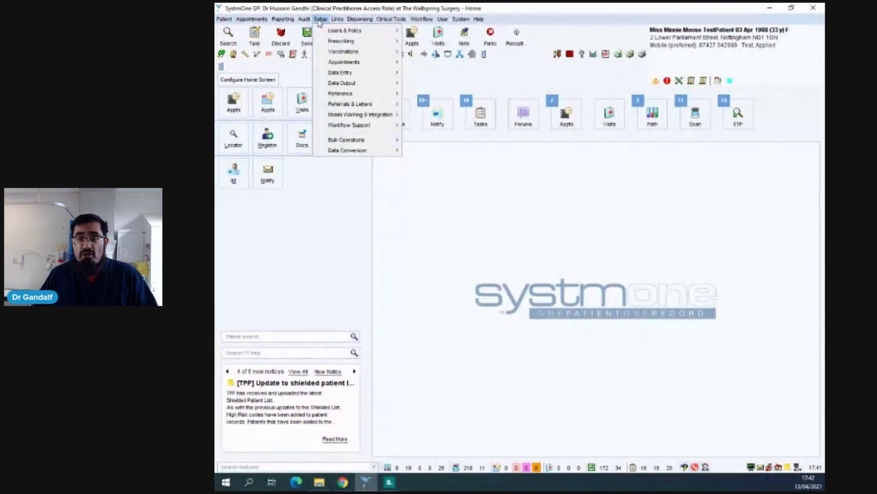
pyautogui.moveTo(330, 35)
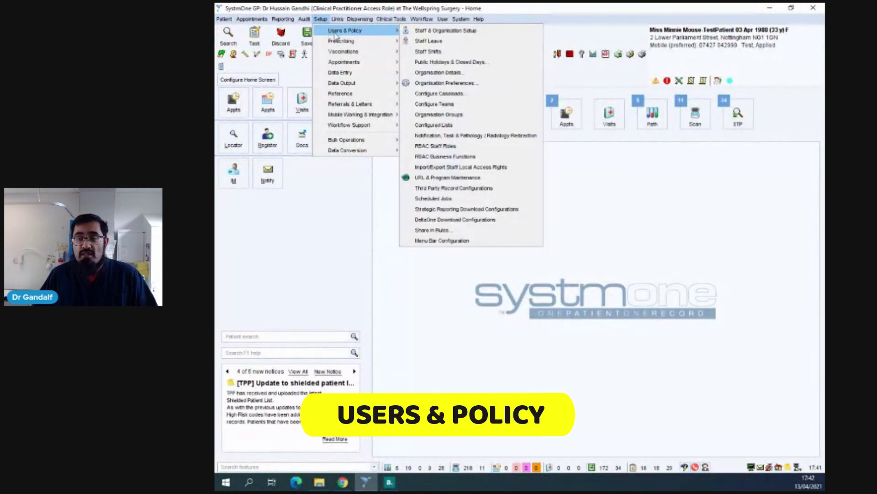
pyautogui.click(434, 31)
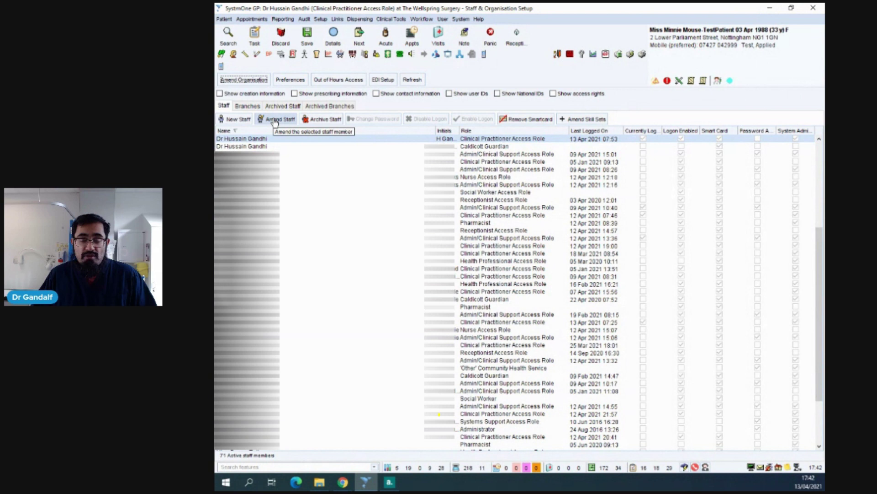
# Step: Amend the clinician's staff record and browse for a Signature Image in Additional Details
pyautogui.click(275, 120)
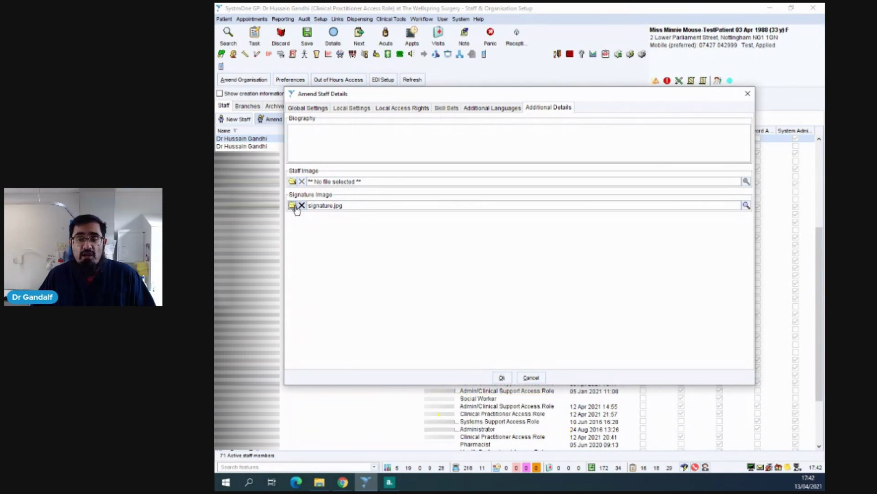
pyautogui.click(298, 205)
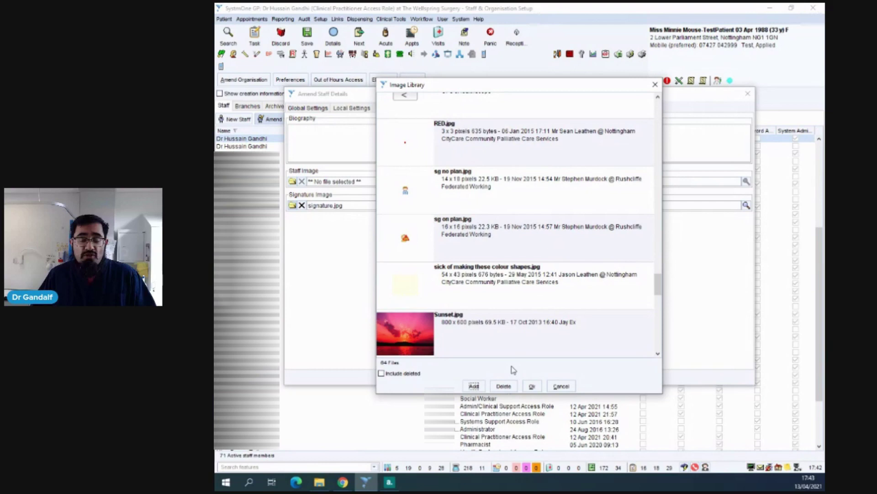
# Step: Import signature.jpg into the Image Library
pyautogui.click(474, 387)
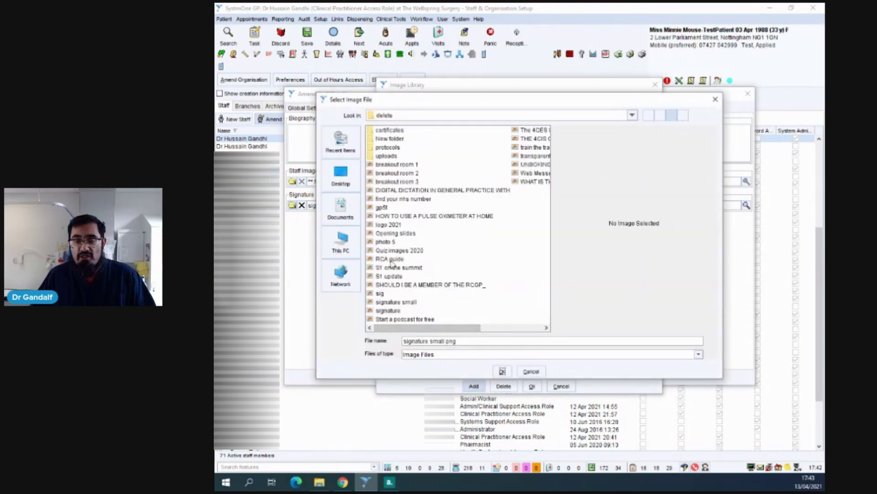
pyautogui.click(396, 310)
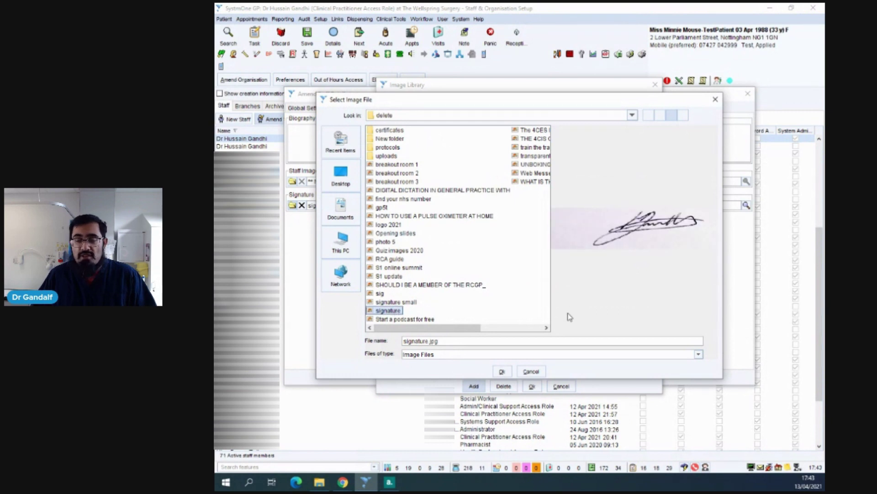
pyautogui.click(508, 373)
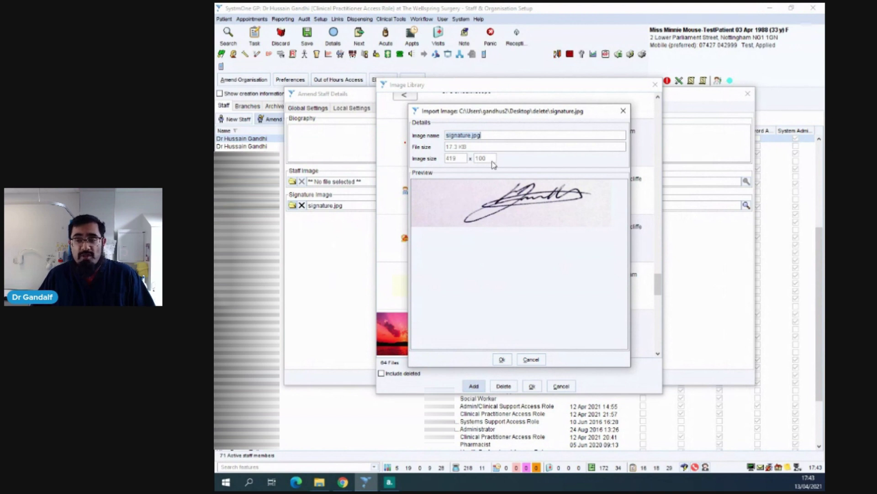
pyautogui.click(502, 359)
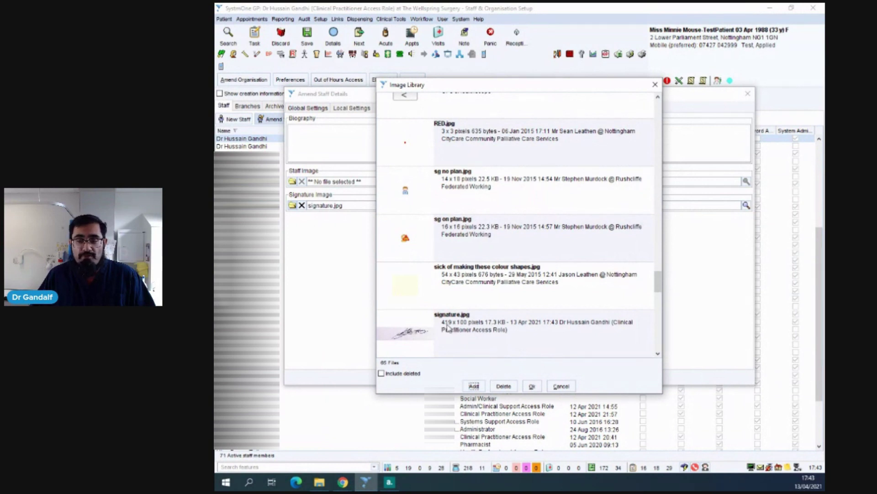
# Step: Choose signature.jpg as the signature image and save the staff details
pyautogui.click(460, 330)
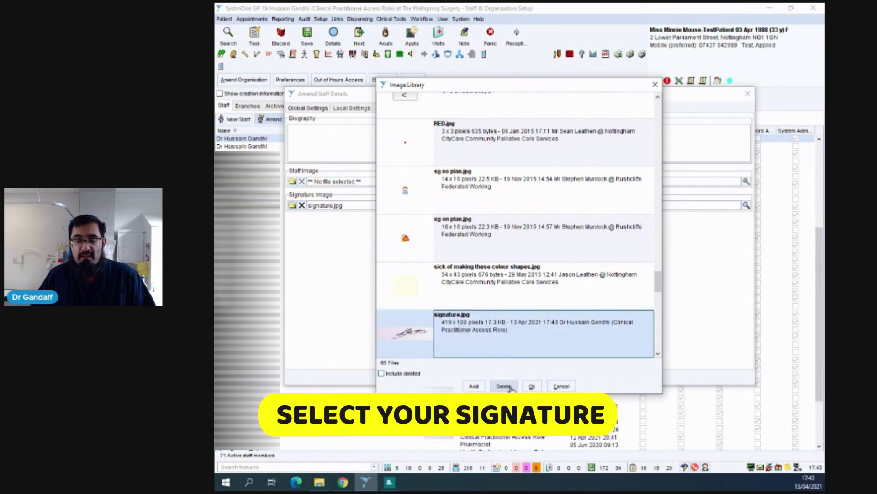
pyautogui.click(531, 386)
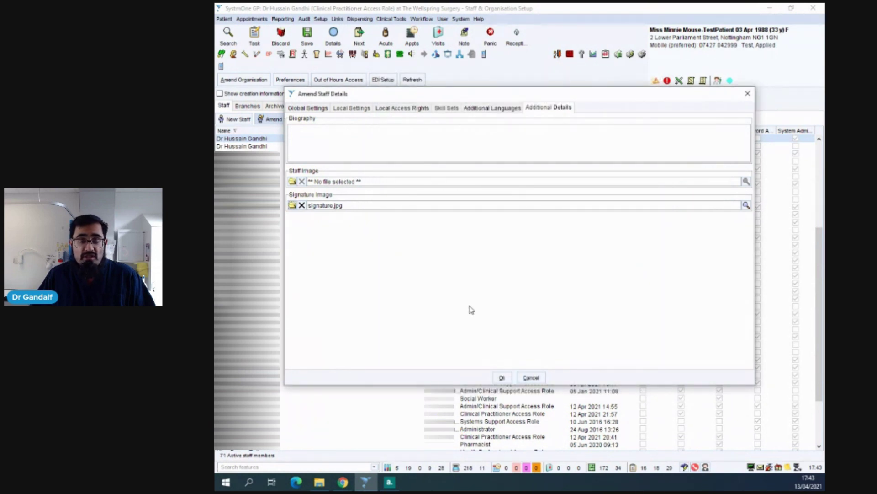
pyautogui.click(501, 377)
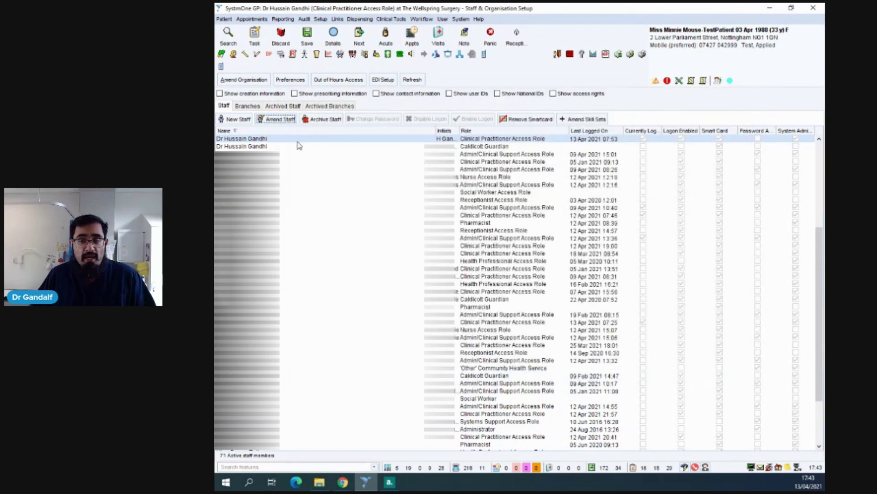
# Step: Amend the staff details again, set the Staff Image to nhs logo.jpg and save
pyautogui.click(289, 120)
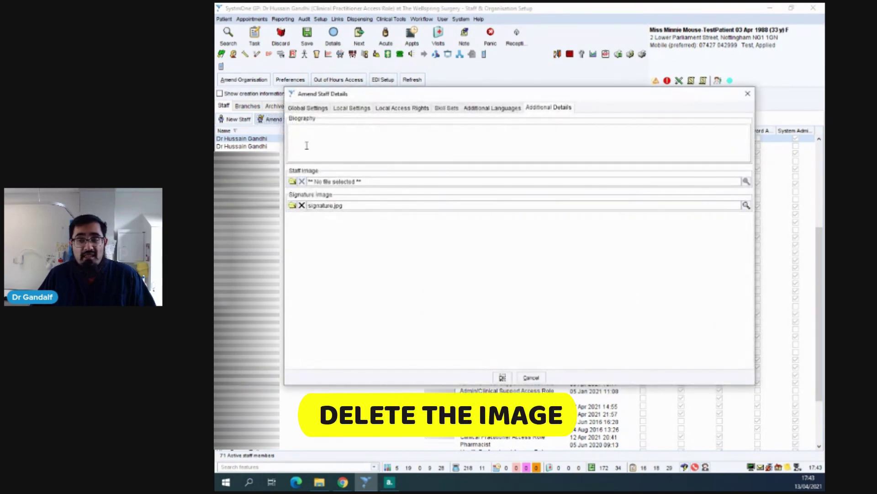
pyautogui.click(293, 205)
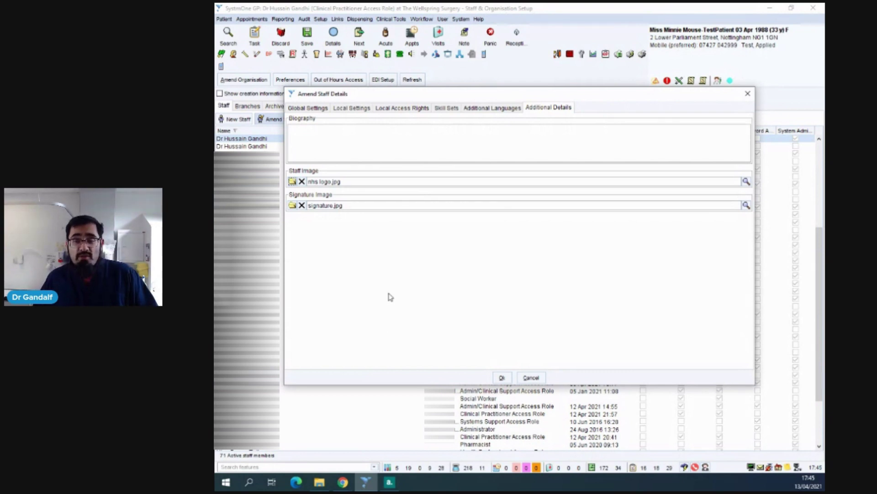
pyautogui.click(292, 182)
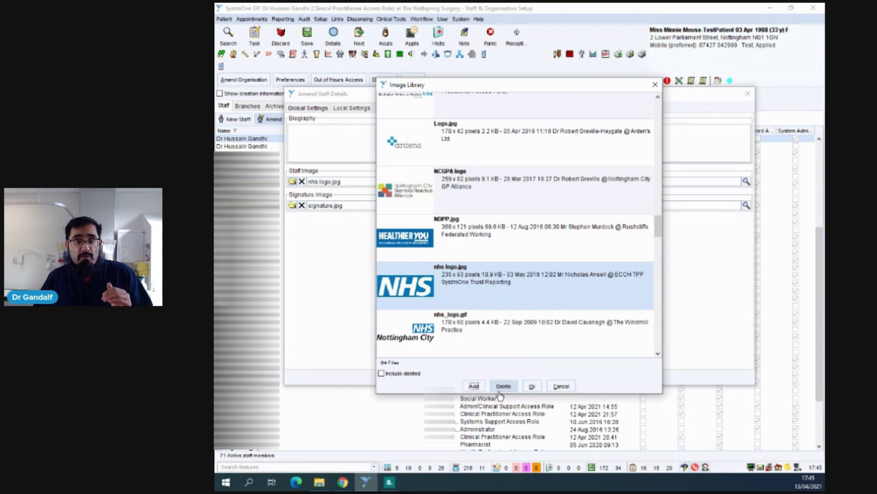
pyautogui.click(565, 387)
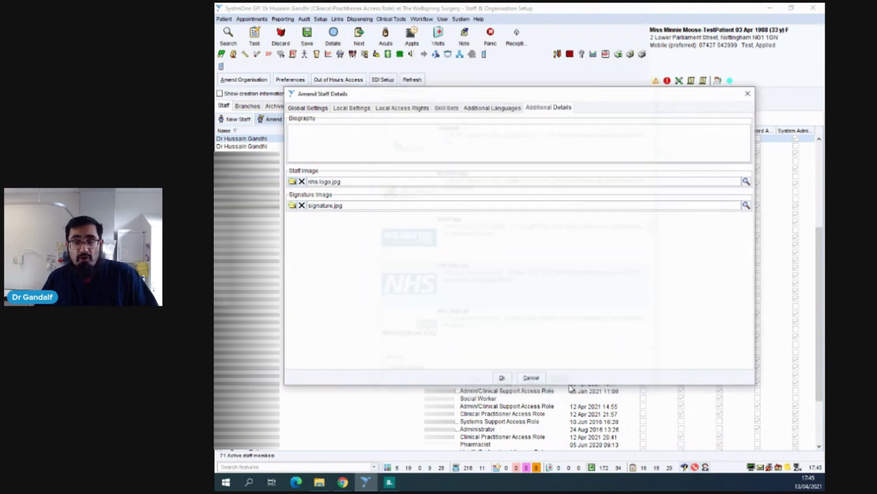
pyautogui.click(502, 378)
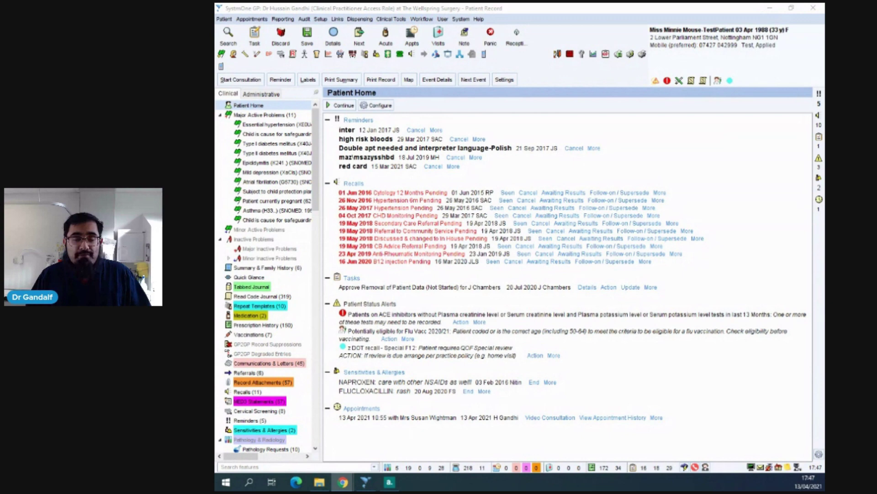
# Step: Start a new not-fit-for-work MED3 statement with free-text diagnosis 'Cheese exhaustion'
pyautogui.click(259, 401)
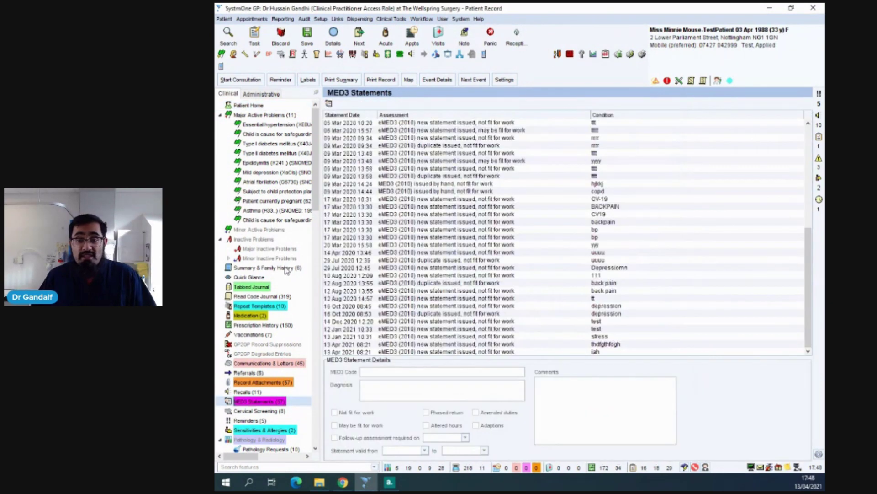
pyautogui.rightClick(266, 404)
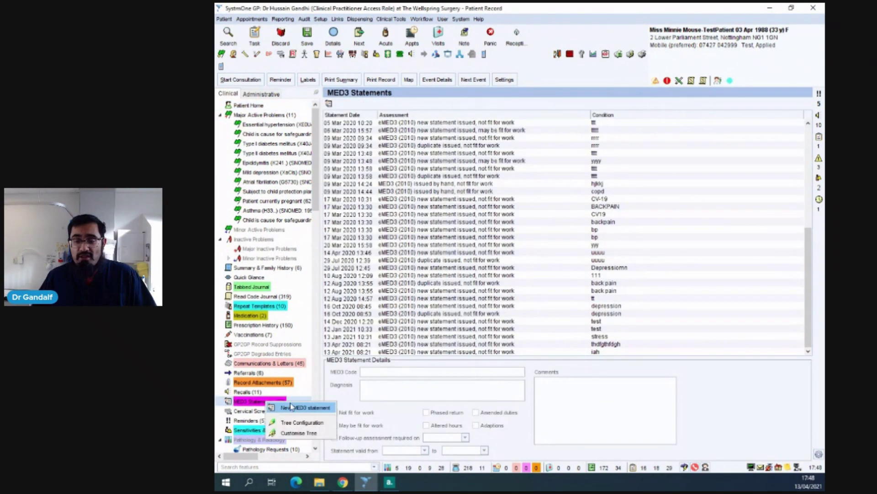
pyautogui.click(296, 410)
pyautogui.click(411, 139)
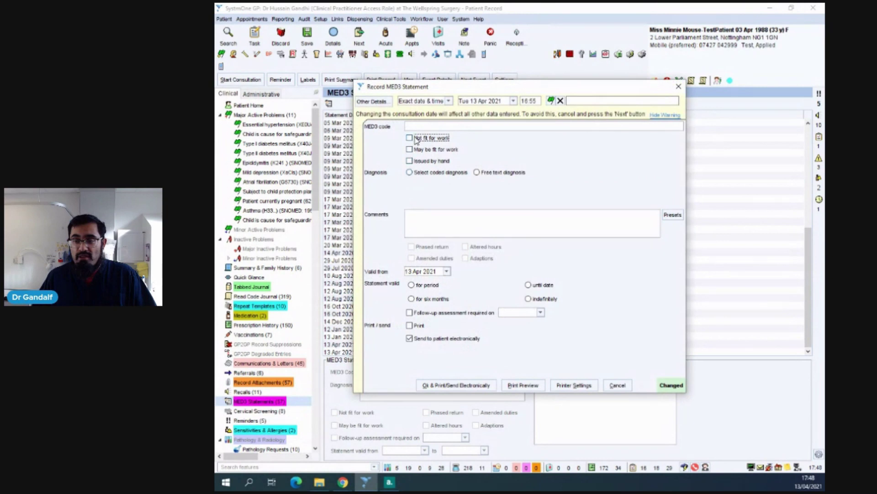
pyautogui.click(488, 175)
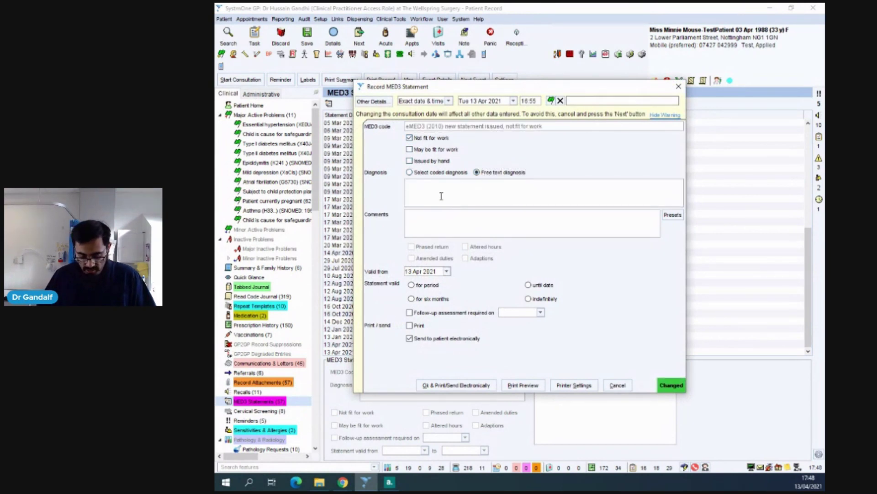
pyautogui.write('Cheese ex')
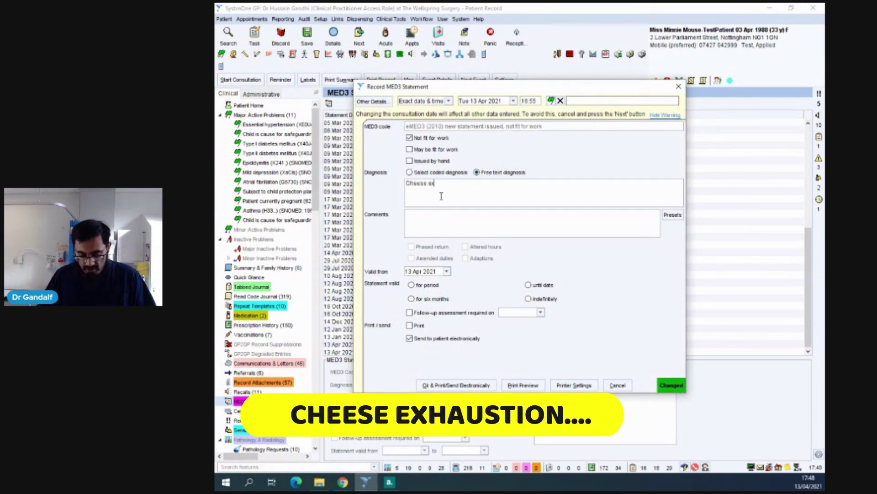
pyautogui.write('haustion')
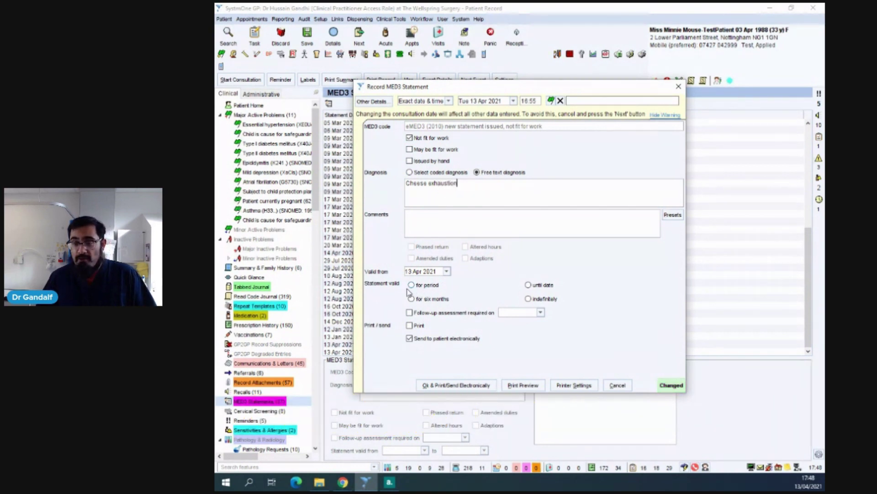
# Step: Make the statement valid for 1 month and save it with Print/Send Electronically
pyautogui.click(428, 286)
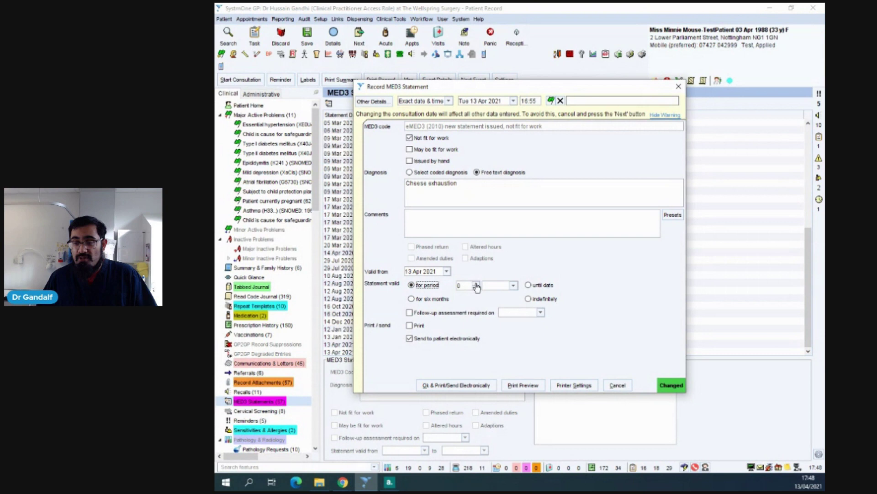
pyautogui.click(476, 286)
pyautogui.write('1')
pyautogui.click(498, 287)
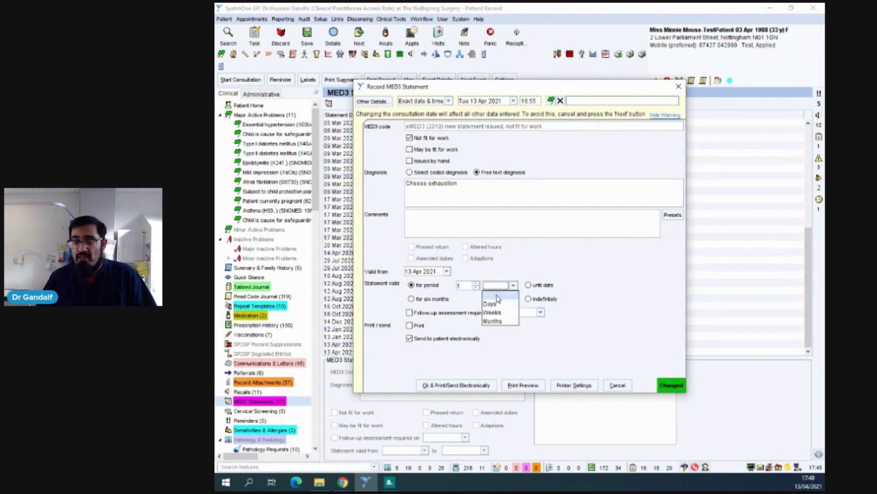
pyautogui.click(496, 322)
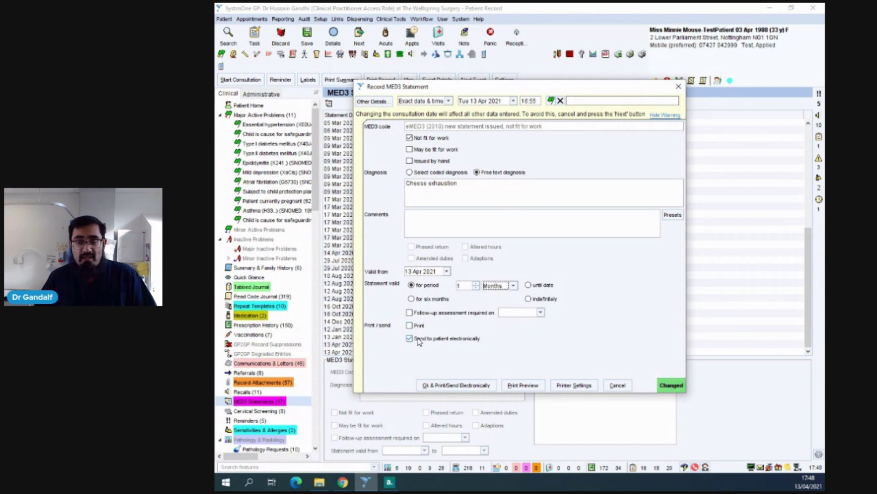
pyautogui.click(458, 386)
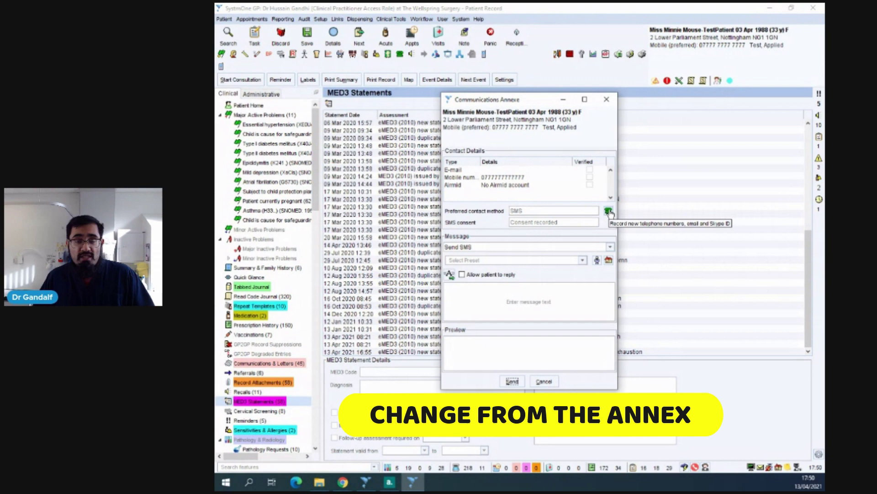
# Step: Review the patient's telephone numbers and email, then cancel back to the annexe
pyautogui.click(608, 213)
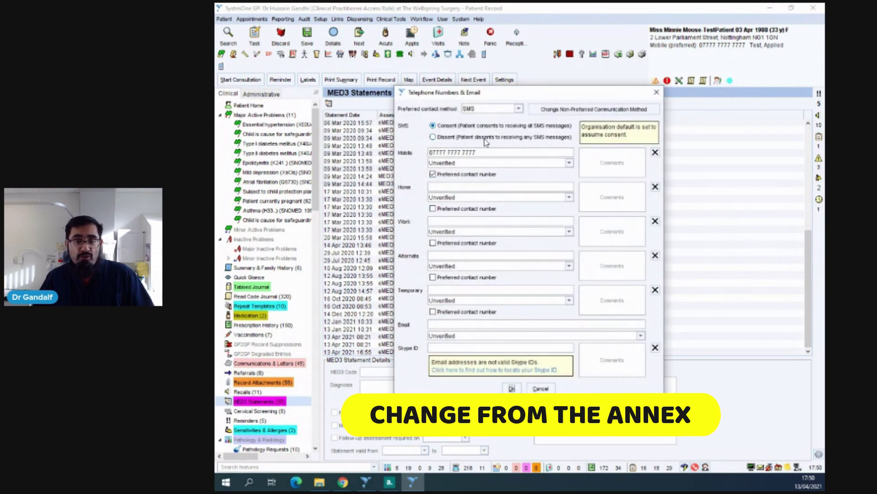
pyautogui.click(541, 388)
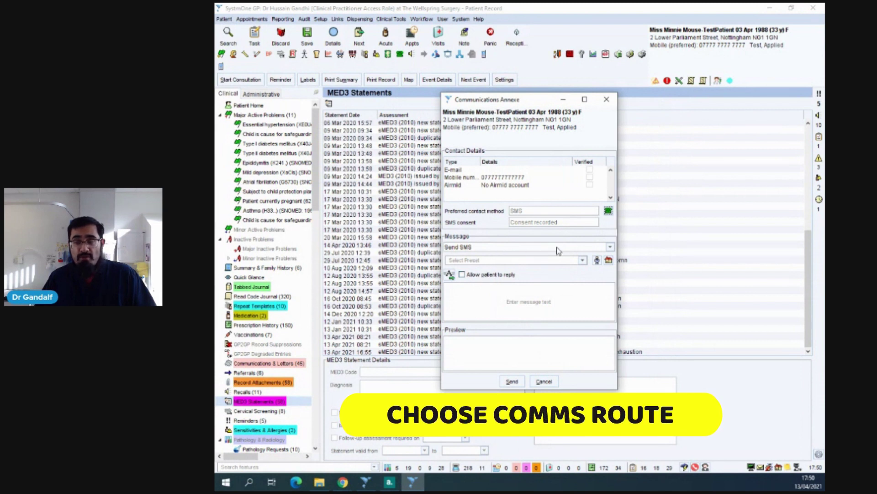
# Step: Keep Send SMS as the route, fill the message from the med3 preset, and send it
pyautogui.click(610, 249)
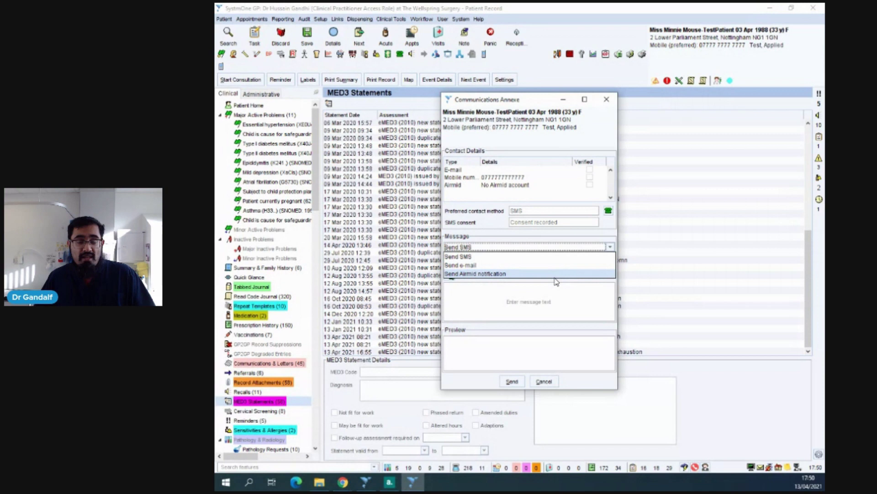
pyautogui.click(543, 244)
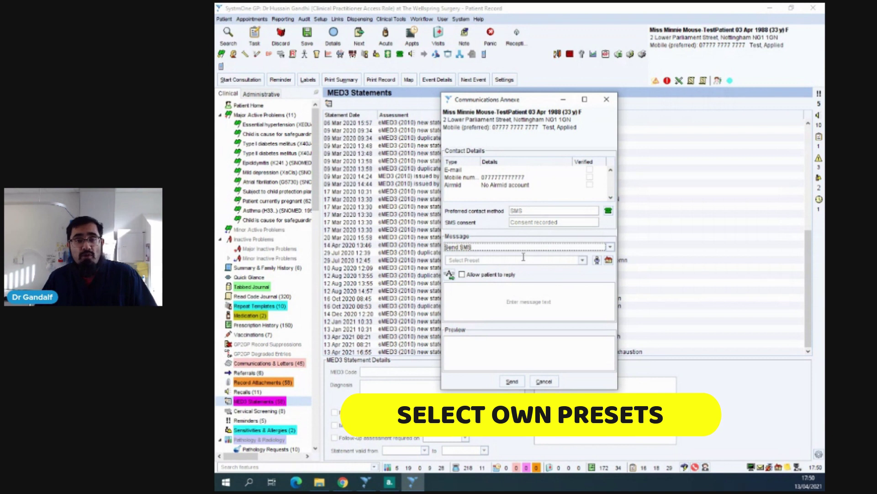
pyautogui.click(582, 260)
pyautogui.click(537, 287)
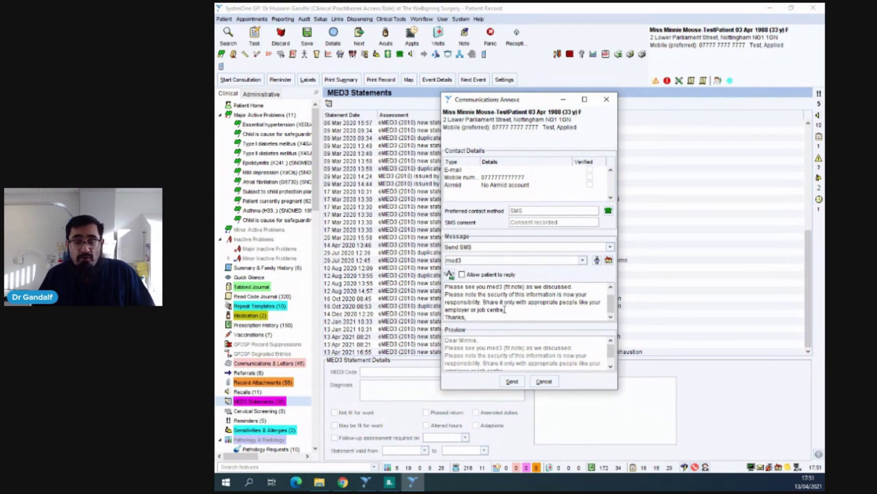
pyautogui.press('Escape')
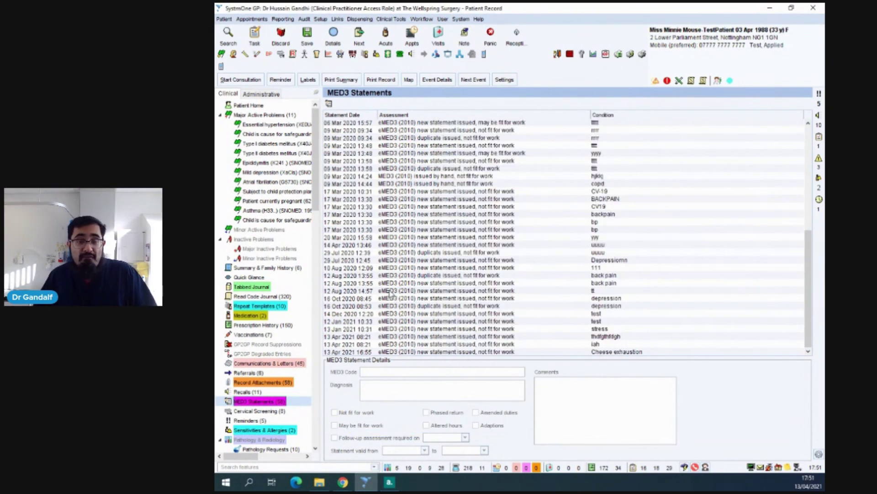
# Step: View the MED3 image of the 13 Apr 2021 16:55 Cheese exhaustion statement
pyautogui.rightClick(458, 352)
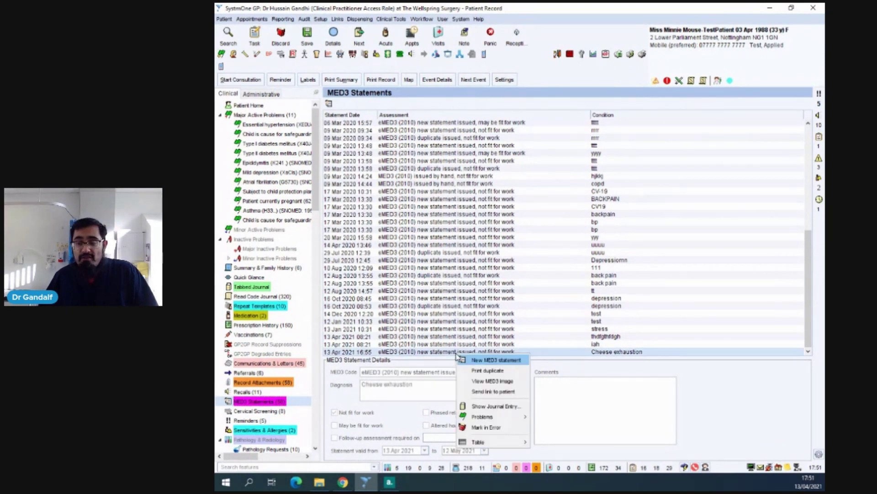
pyautogui.click(485, 382)
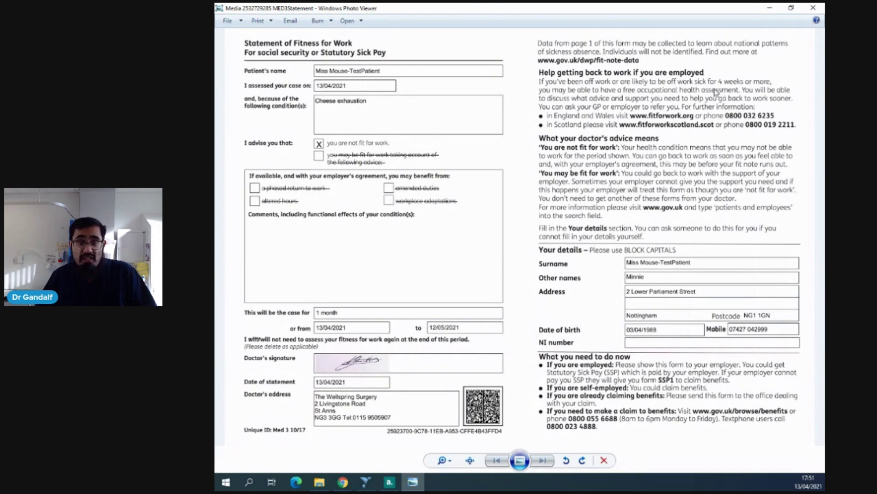
pyautogui.hotkey('alt', 'F4')
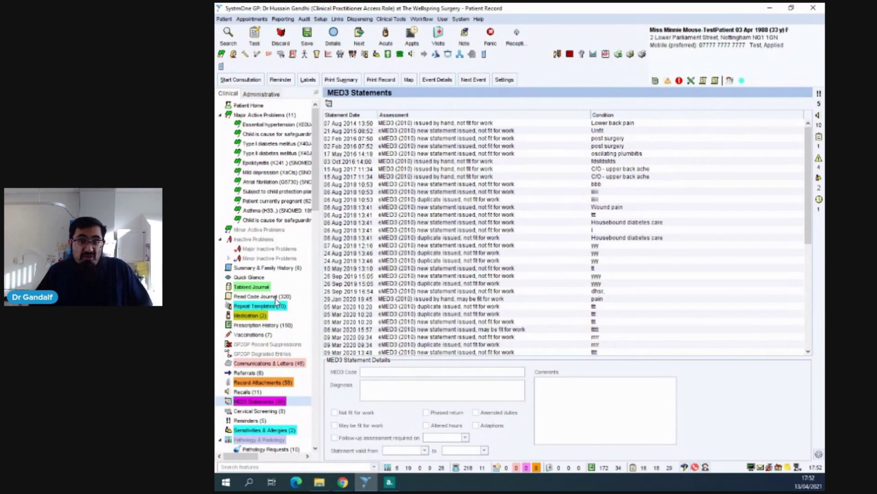